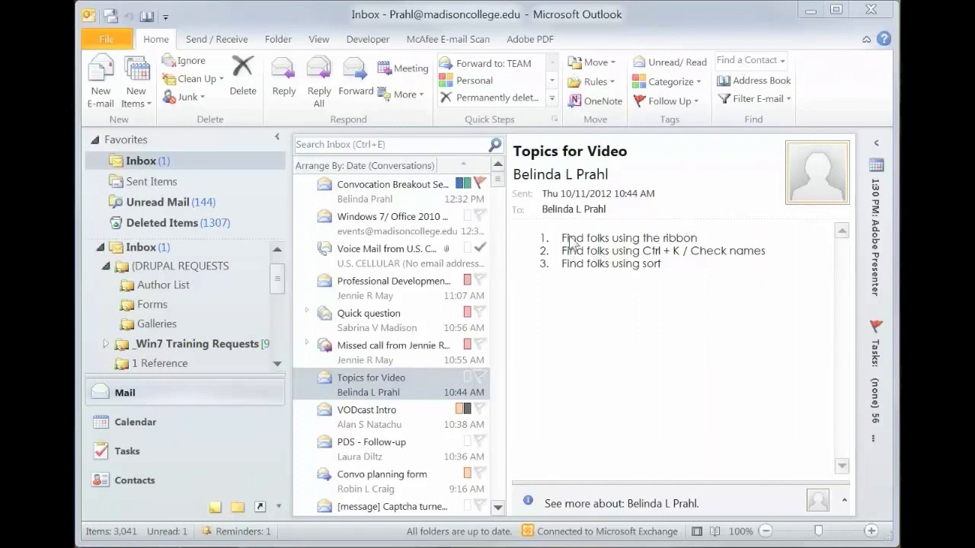
- Look up the full-time instructor with the contact search, highlight the phone extension and department on the contact card, and close it
{"action": "left_click", "coordinate": [737, 60]}
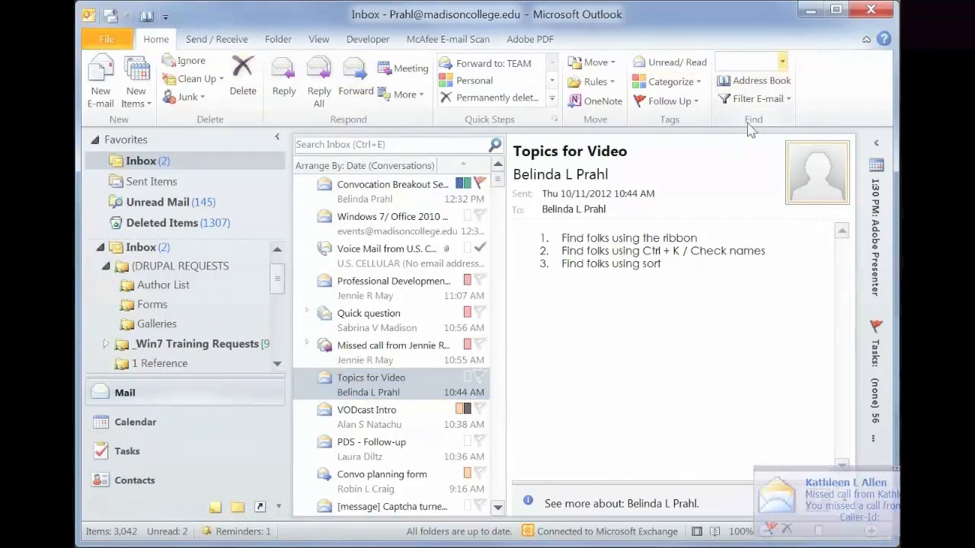
{"action": "left_click", "coordinate": [751, 66]}
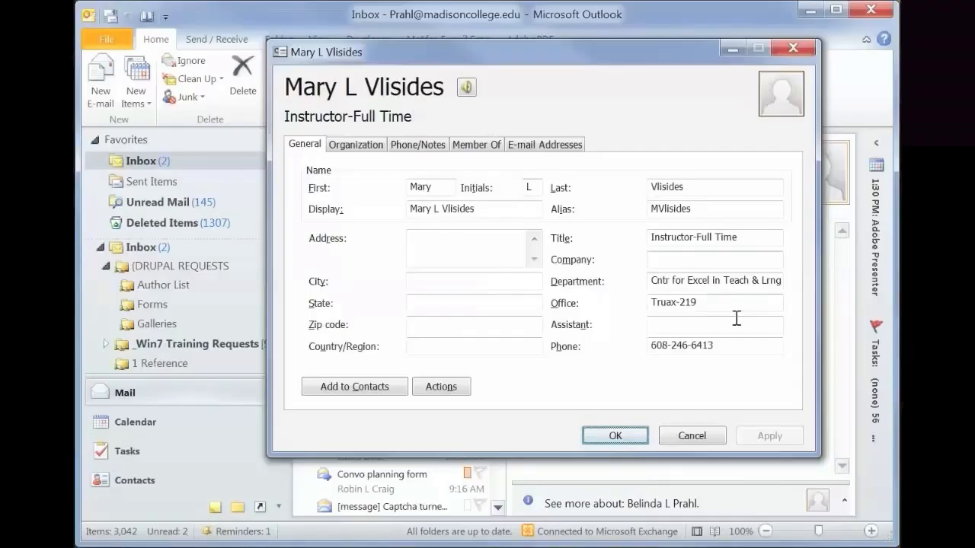
{"action": "left_click_drag", "start_coordinate": [720, 345], "coordinate": [691, 345]}
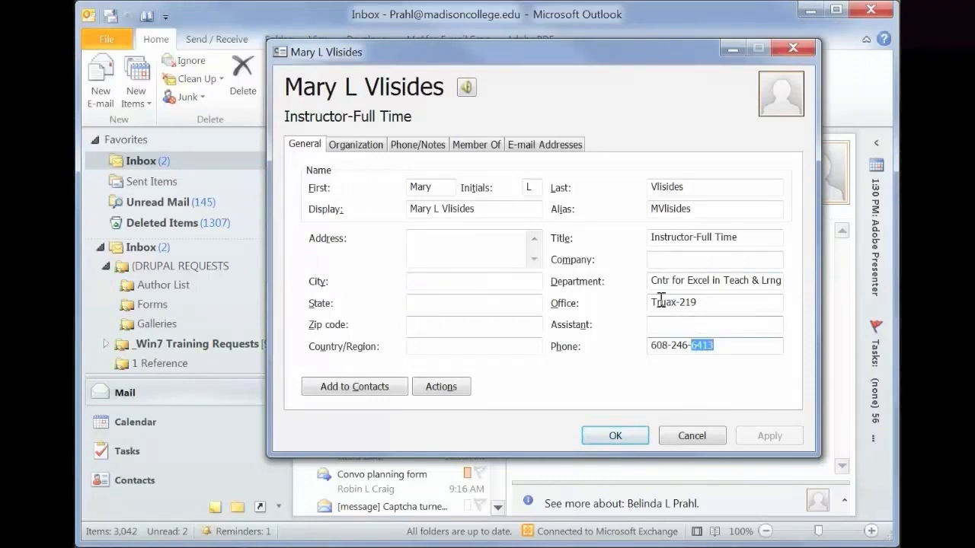
{"action": "left_click_drag", "start_coordinate": [652, 280], "coordinate": [792, 283]}
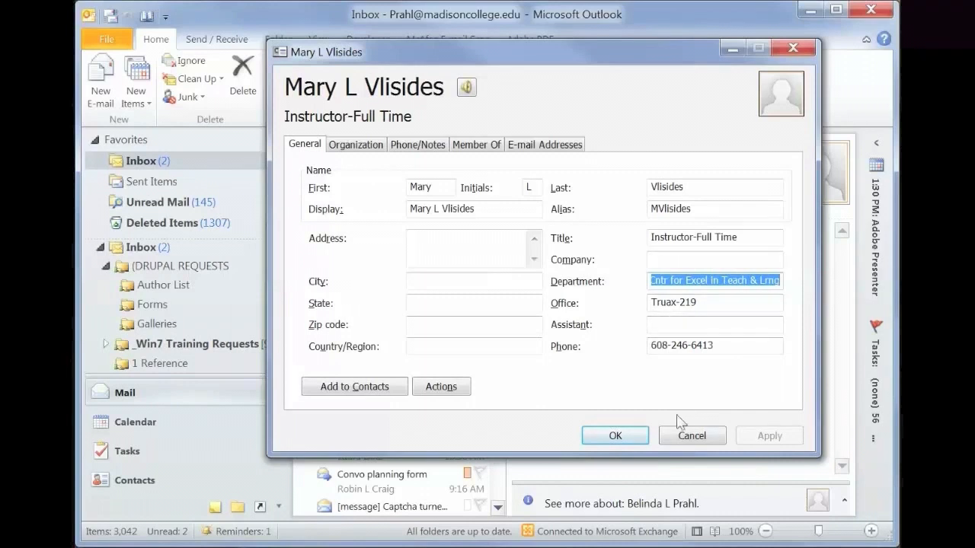
{"action": "left_click", "coordinate": [690, 439]}
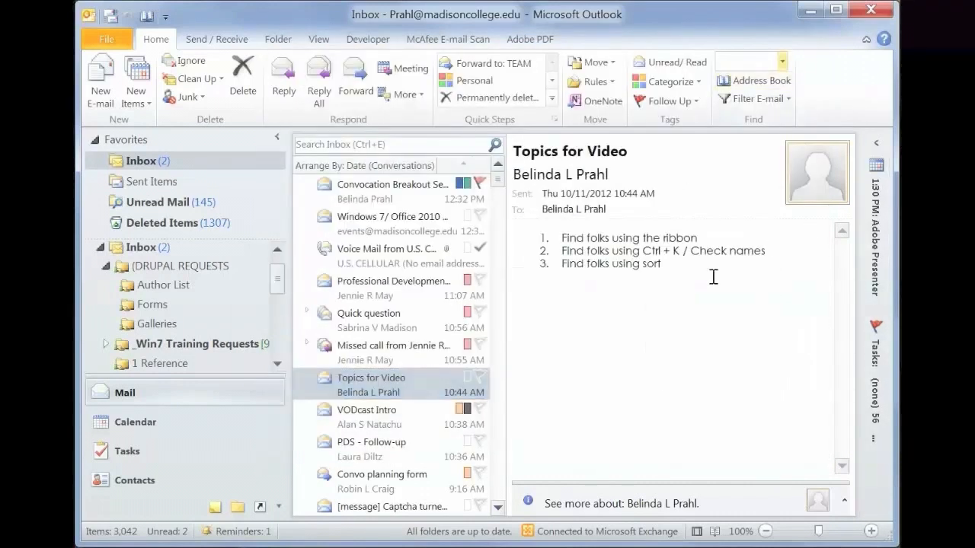
- Look up the Administrative Director by partial name, view the contact card, and close it
{"action": "type", "text": "wm p bar"}
{"action": "key", "text": "Return"}
{"action": "left_click_drag", "start_coordinate": [350, 56], "coordinate": [555, 118]}
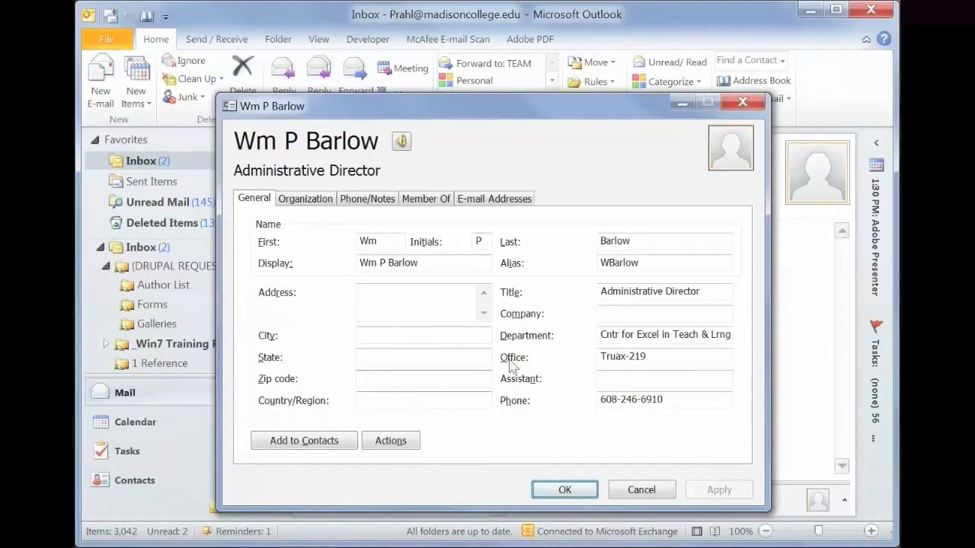
{"action": "left_click", "coordinate": [639, 497]}
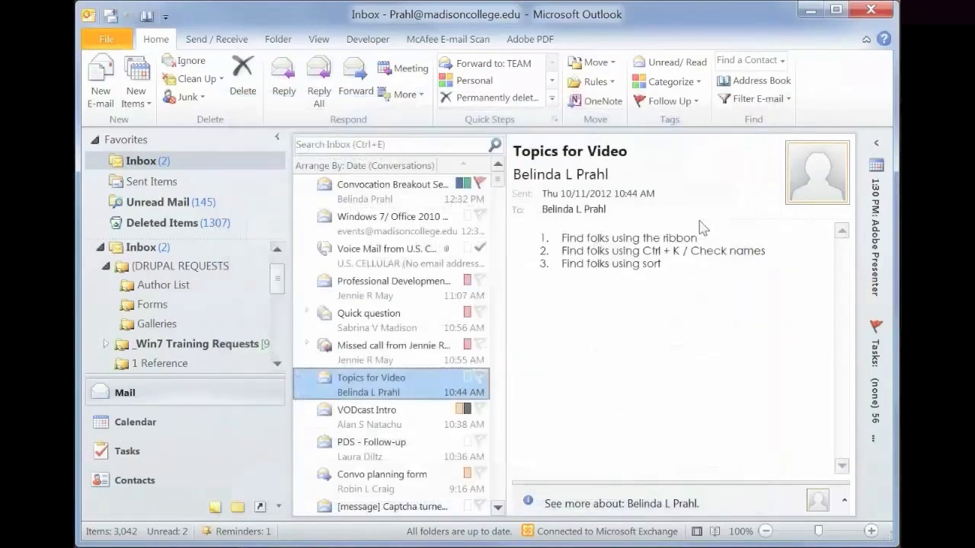
- Search contacts by the Clerical Technician's partial name, choose that person among the matches, view the contact card, and close it
{"action": "left_click", "coordinate": [744, 60]}
{"action": "type", "text": "robin "}
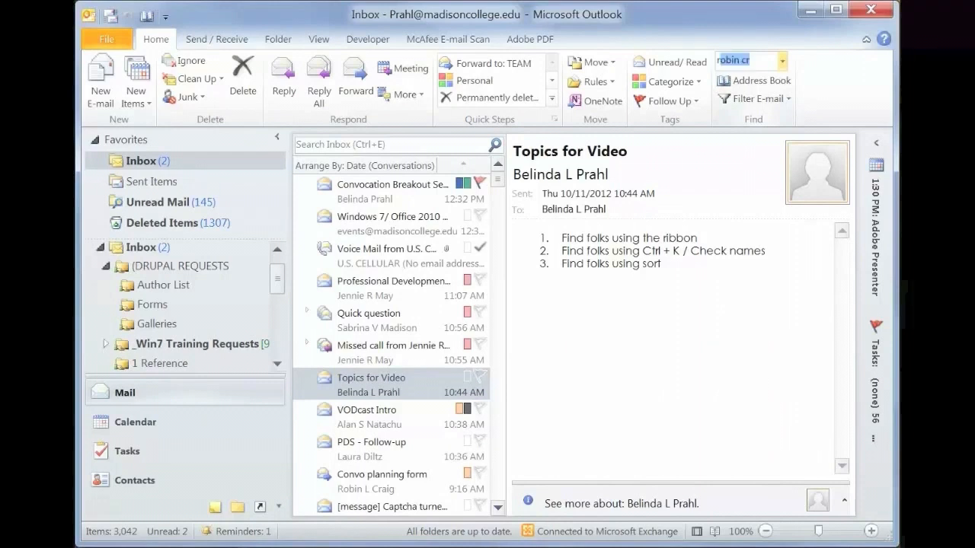
{"action": "type", "text": "cr"}
{"action": "type", "text": "r"}
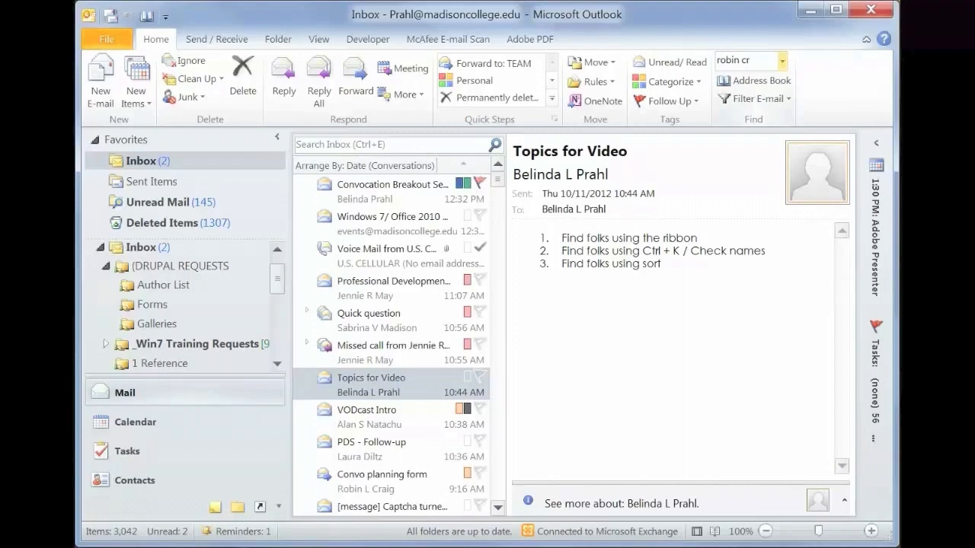
{"action": "key", "text": "Return"}
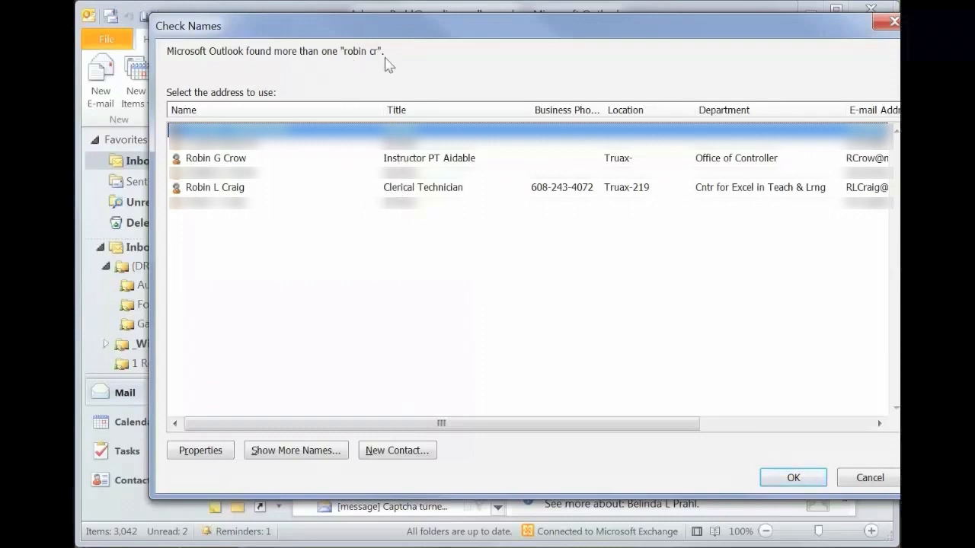
{"action": "left_click", "coordinate": [200, 191]}
{"action": "double_click", "coordinate": [423, 192]}
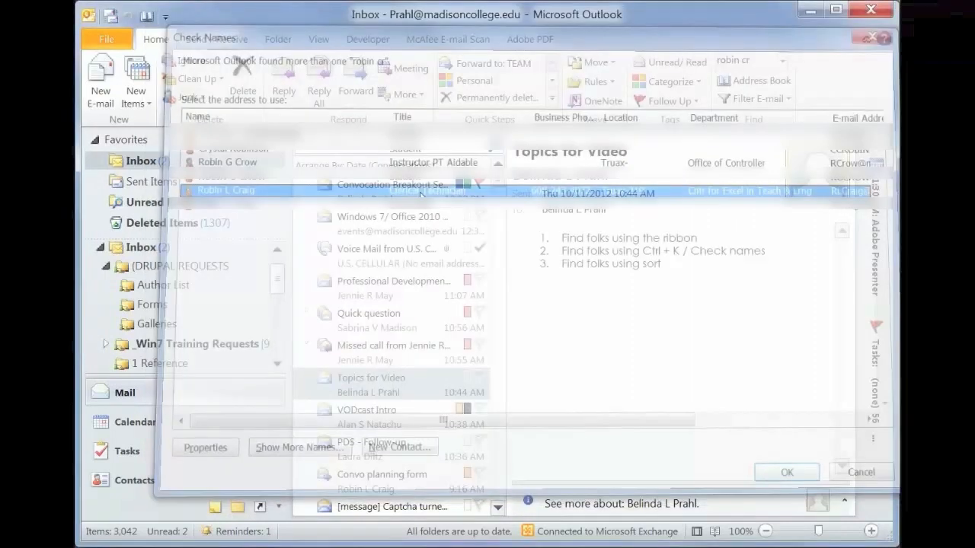
{"action": "left_click_drag", "start_coordinate": [343, 3], "coordinate": [608, 69]}
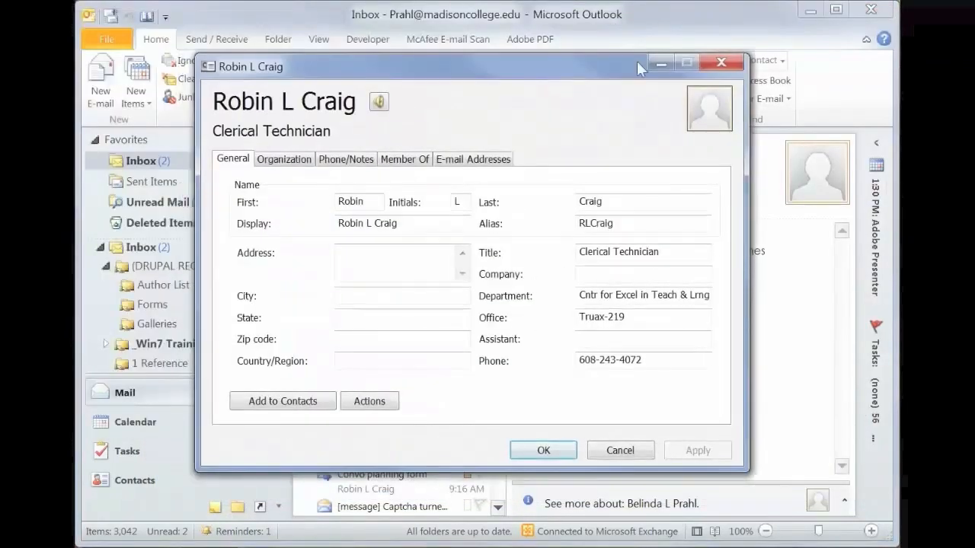
{"action": "left_click", "coordinate": [720, 65]}
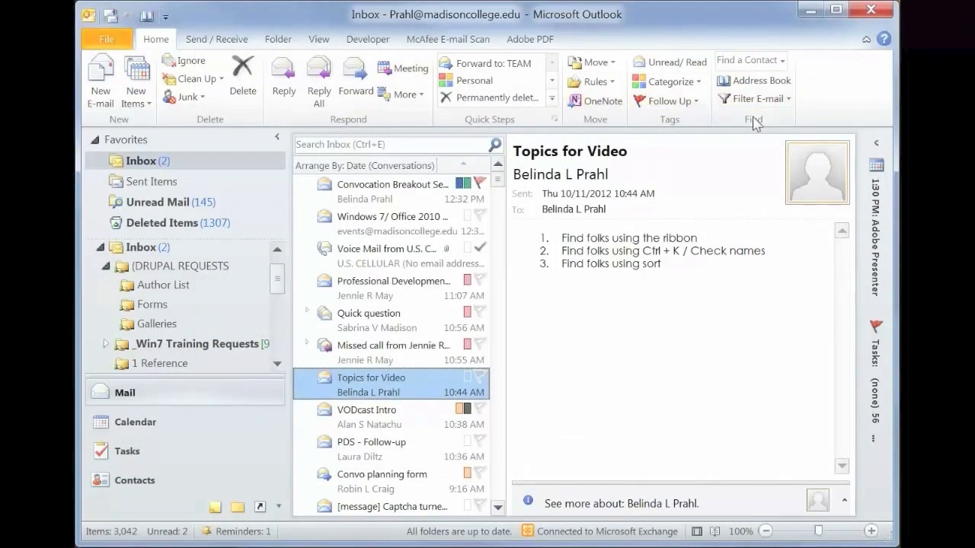
- Review the available e-mail filters and highlight the Ctrl + K / Check names topic in the open message
{"action": "left_click", "coordinate": [788, 100]}
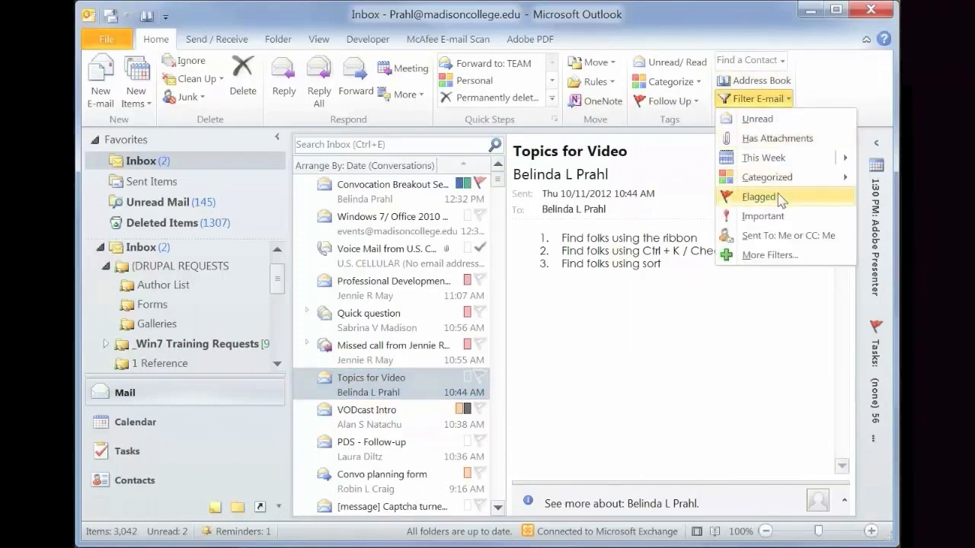
{"action": "key", "text": "Escape"}
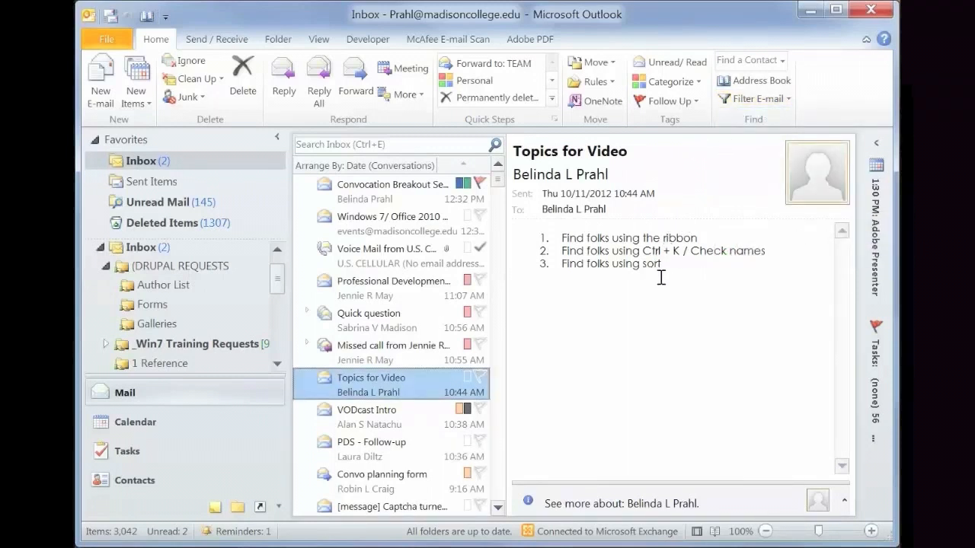
{"action": "left_click_drag", "start_coordinate": [563, 255], "coordinate": [772, 252]}
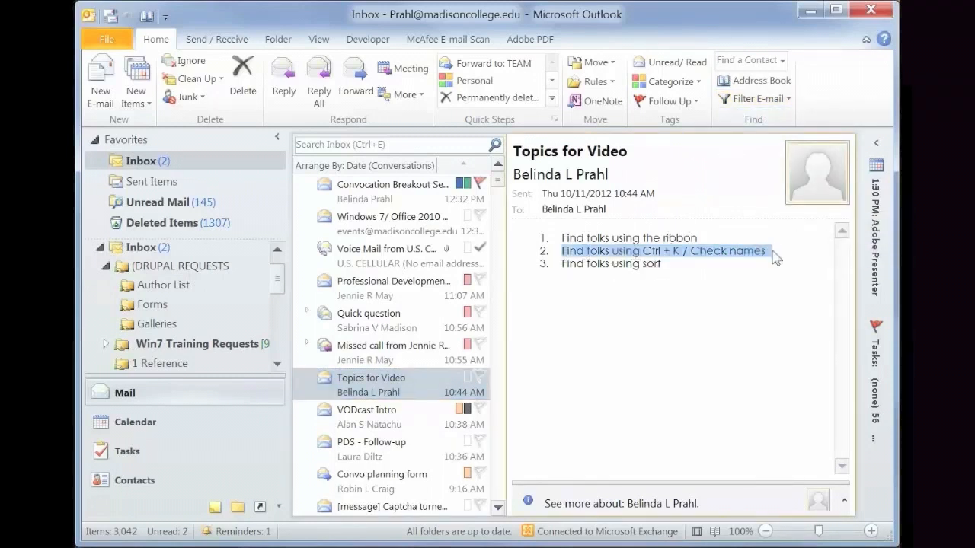
- Create a new e-mail and add the full-time instructor as a To recipient by resolving the partial name
{"action": "left_click", "coordinate": [104, 91]}
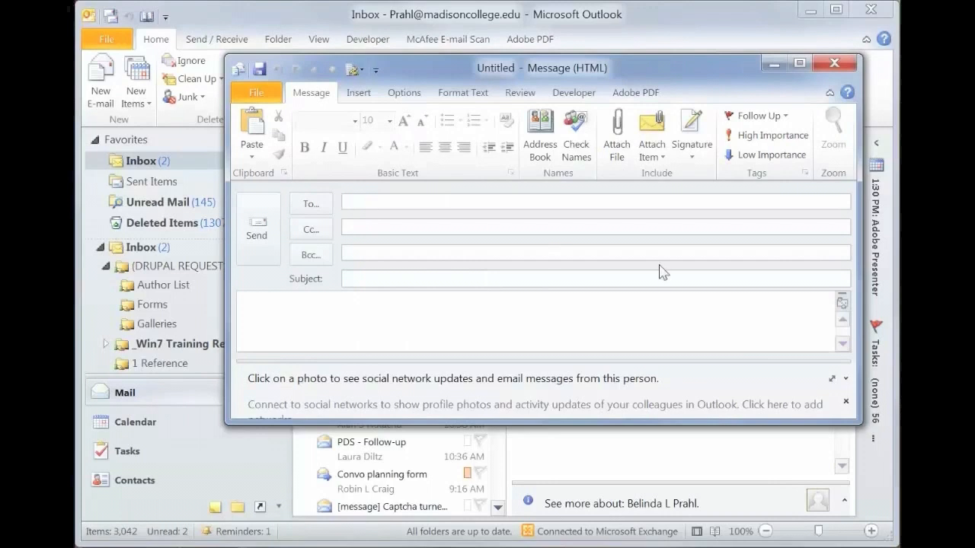
{"action": "type", "text": "mary"}
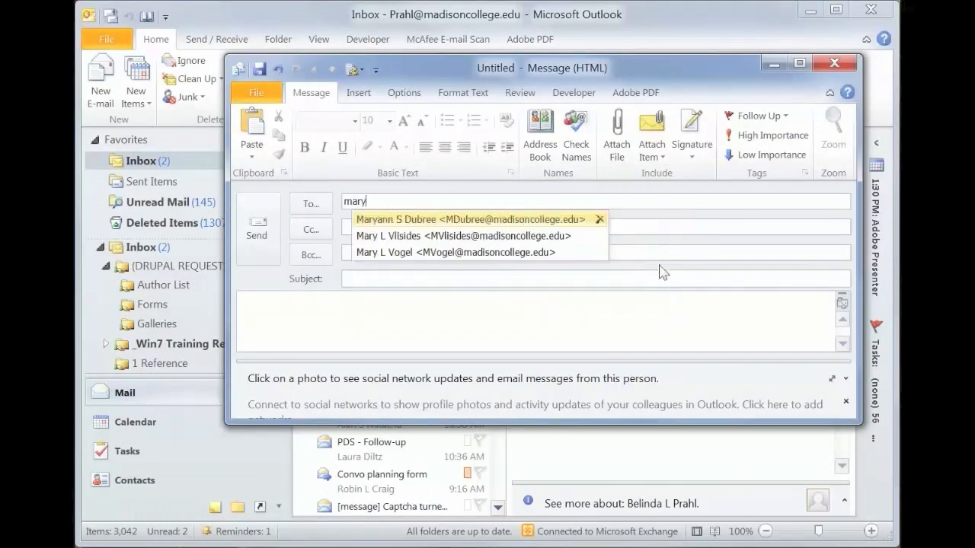
{"action": "type", "text": " vl"}
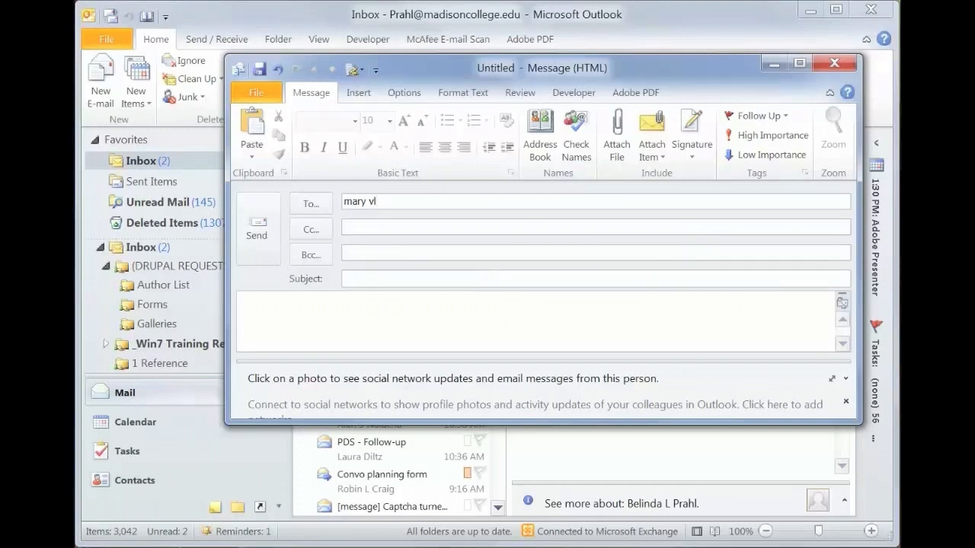
{"action": "key", "text": "ctrl+k"}
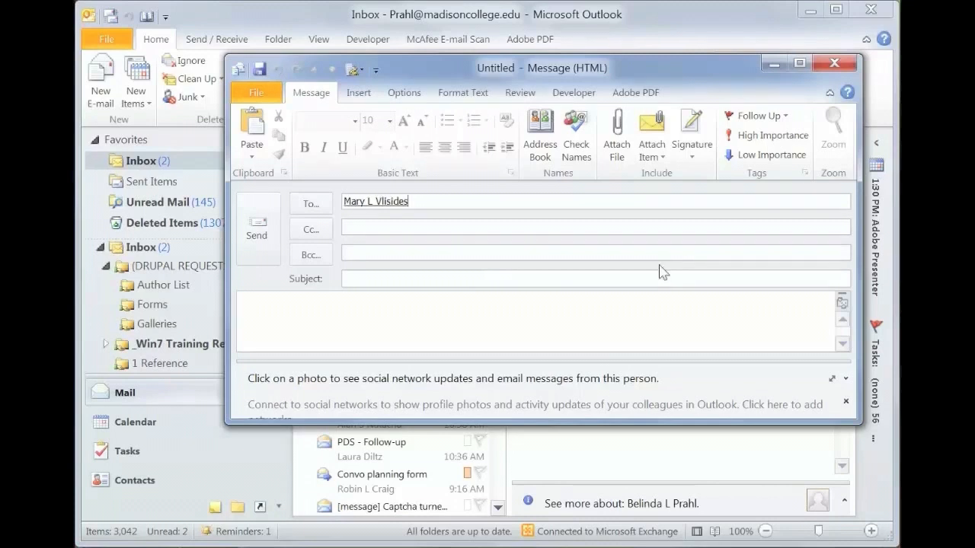
- Add the Clerical Technician as the second To recipient, checking the partial name and picking the person from the matches
{"action": "type", "text": "; robin crai"}
{"action": "key", "text": "ctrl+k"}
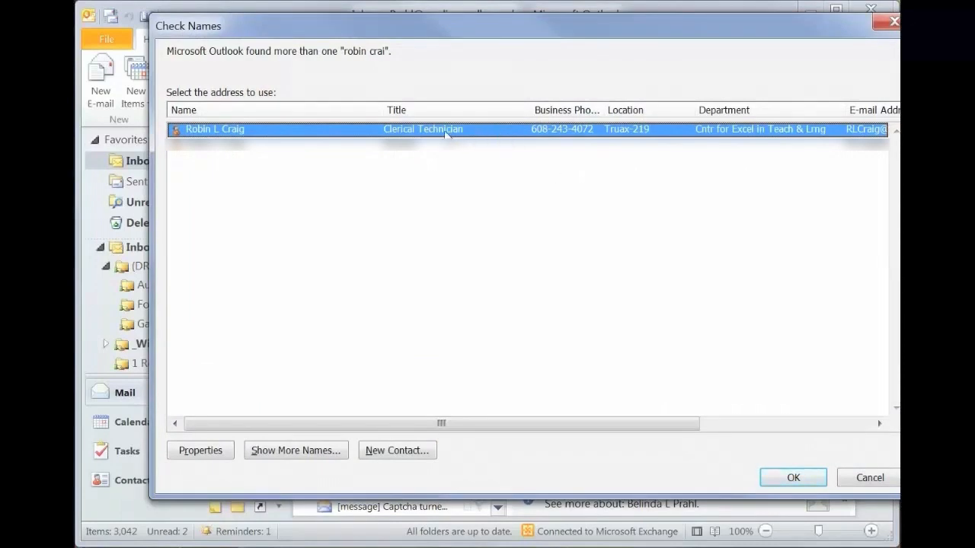
{"action": "double_click", "coordinate": [239, 133]}
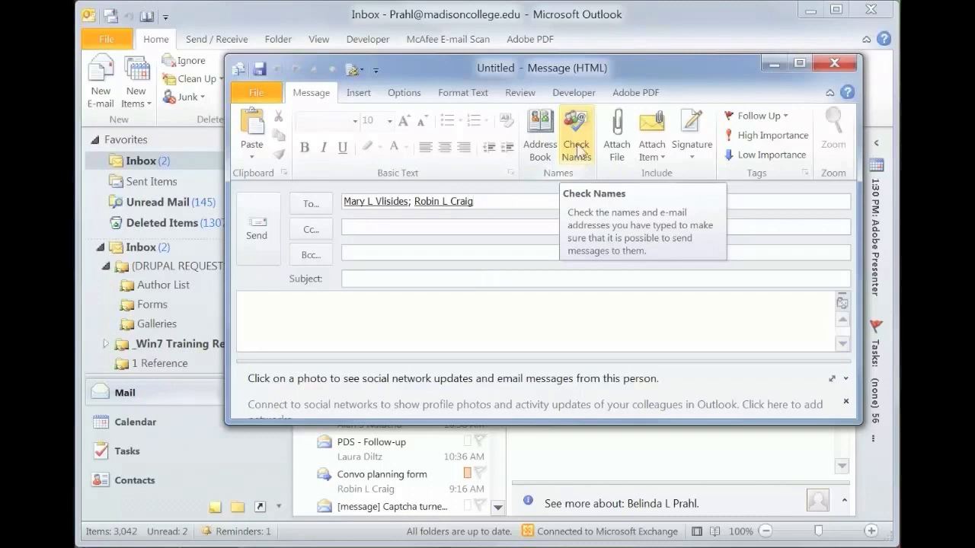
- Add the Technology Training Coordinator as the third To recipient by resolving a partial first and last name
{"action": "type", "text": "; "}
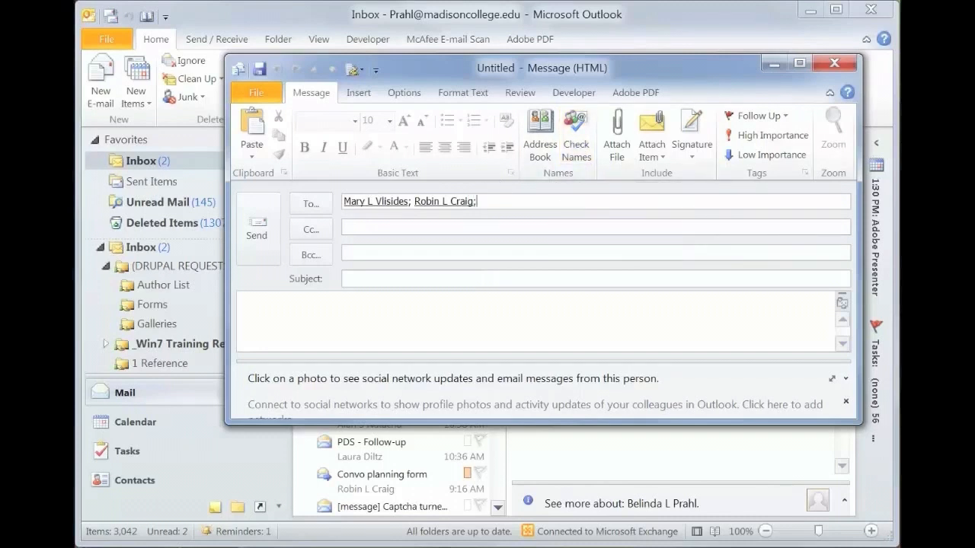
{"action": "type", "text": "ala na"}
{"action": "key", "text": "ctrl+k"}
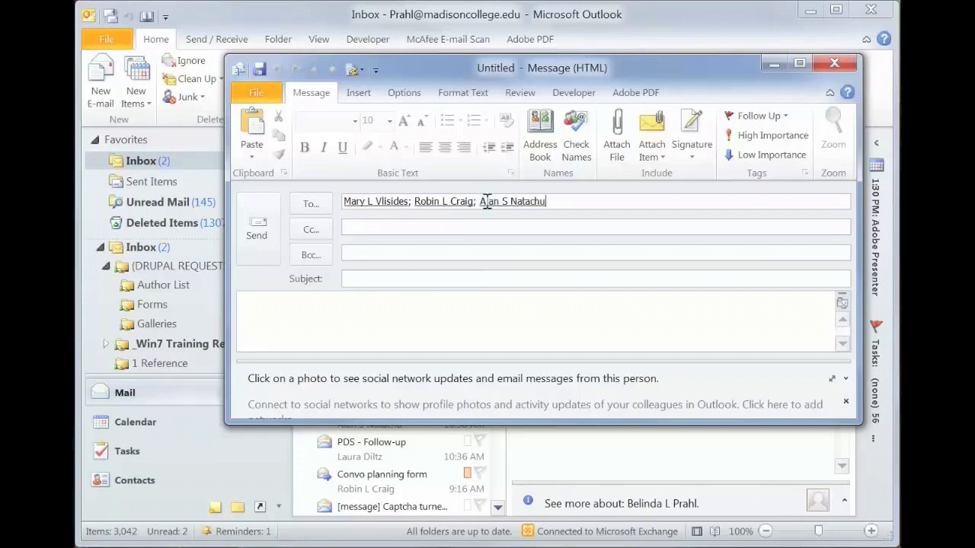
- Add the Technology Training Coordinator again as a To recipient using a shorter partial name, choosing the person from the matches
{"action": "type", "text": "; al na"}
{"action": "key", "text": "ctrl+k"}
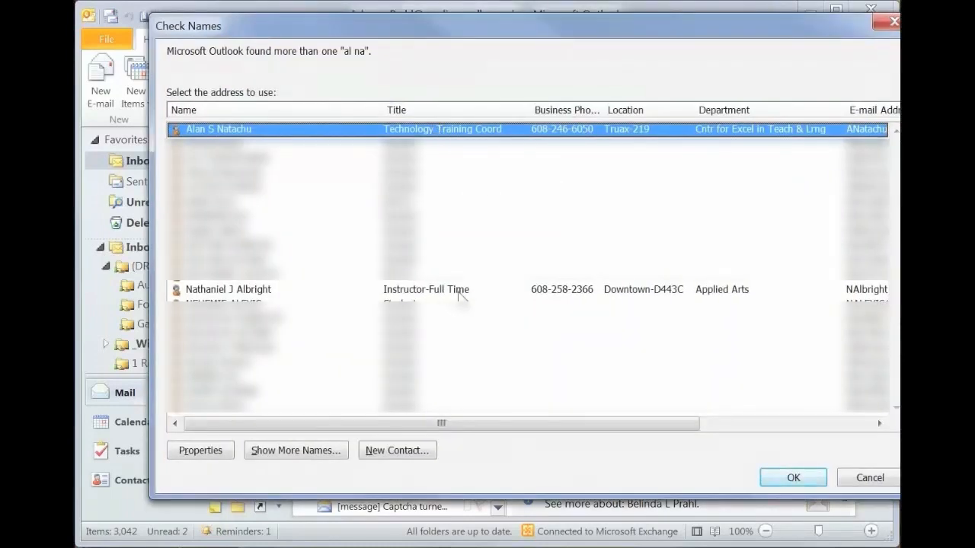
{"action": "double_click", "coordinate": [418, 131]}
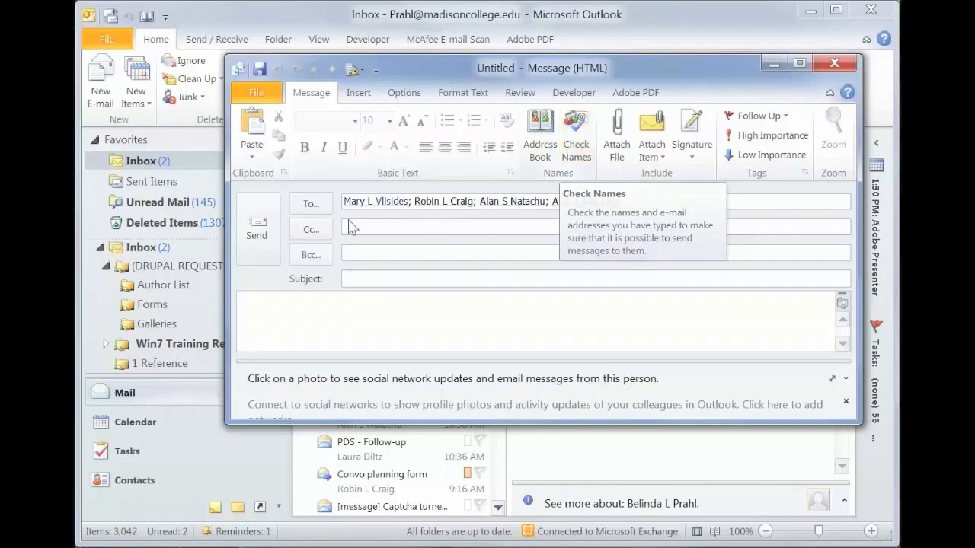
- Run an Advanced Find in the Global Address List for people whose office is at Fort and browse the list
{"action": "left_click", "coordinate": [309, 208]}
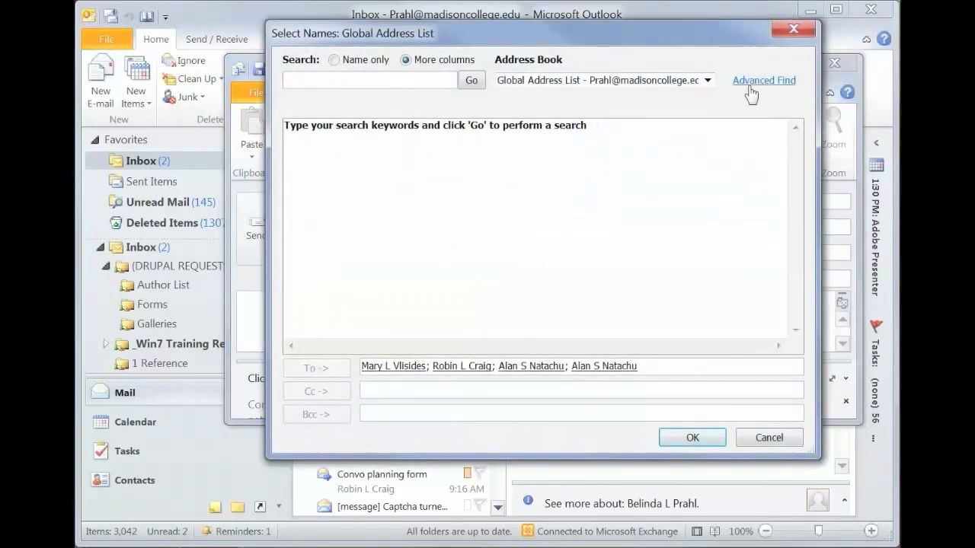
{"action": "left_click", "coordinate": [750, 90]}
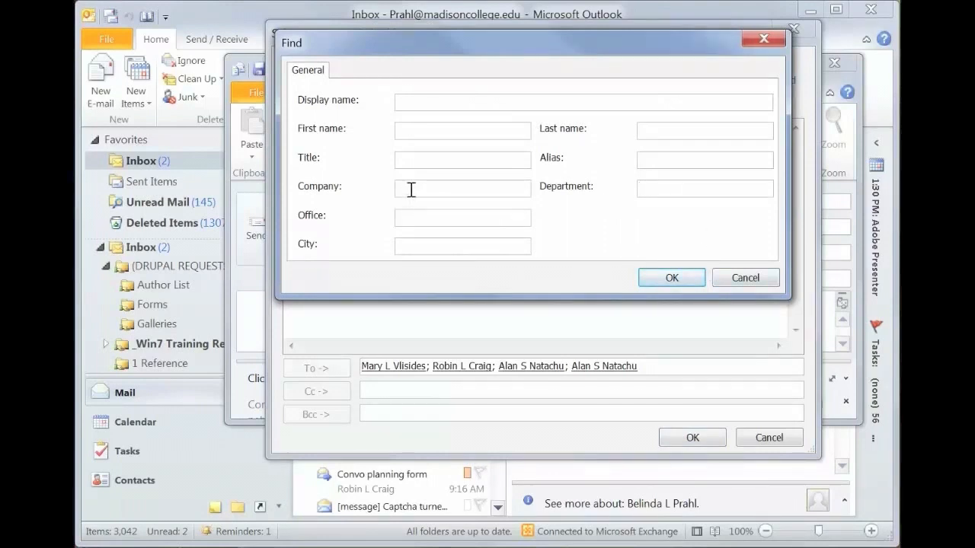
{"action": "left_click", "coordinate": [410, 216]}
{"action": "left_click", "coordinate": [671, 278]}
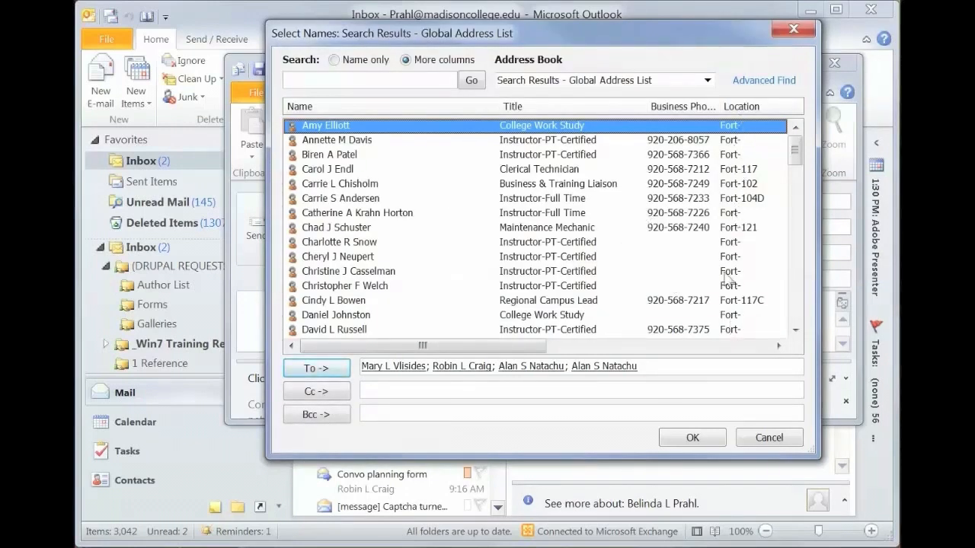
{"action": "left_click_drag", "start_coordinate": [794, 152], "coordinate": [790, 324]}
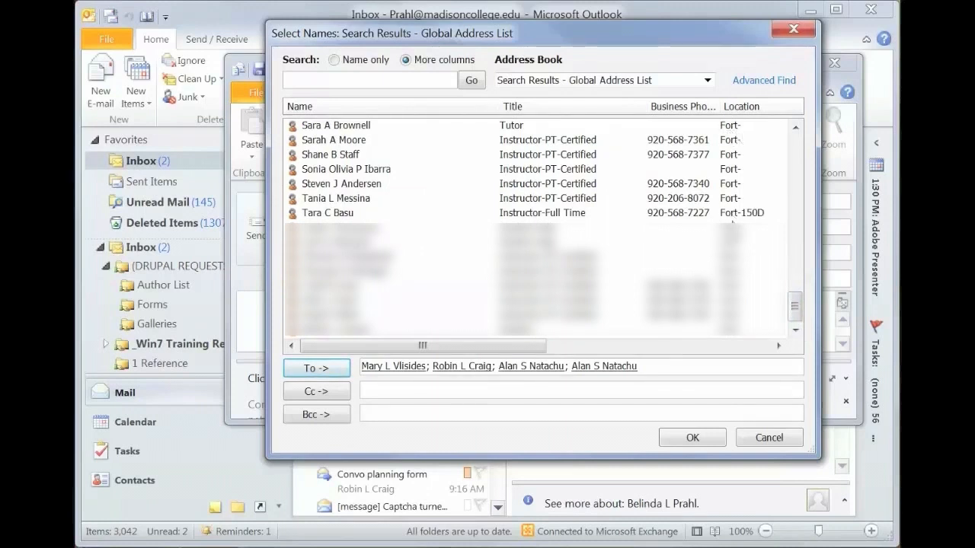
- Run an Advanced Find in the address list for people with the title pt
{"action": "left_click", "coordinate": [741, 83]}
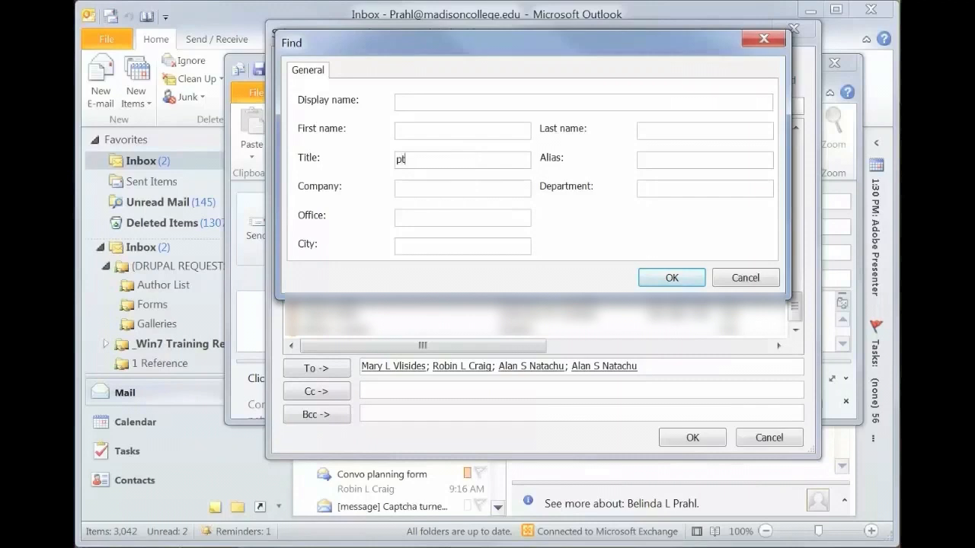
{"action": "left_click", "coordinate": [671, 278]}
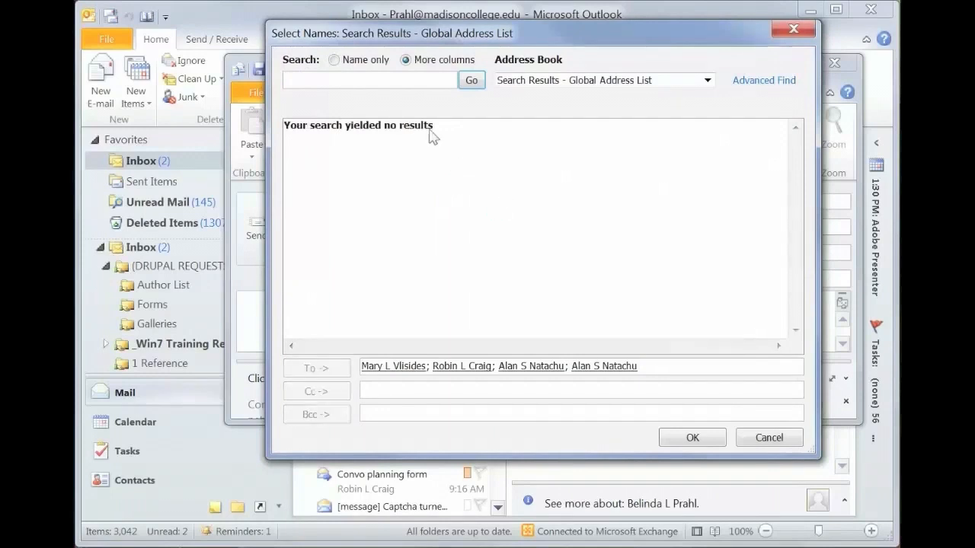
- Run an Advanced Find for people with the title instructor-pt and the office truax, and browse the list
{"action": "left_click", "coordinate": [743, 80]}
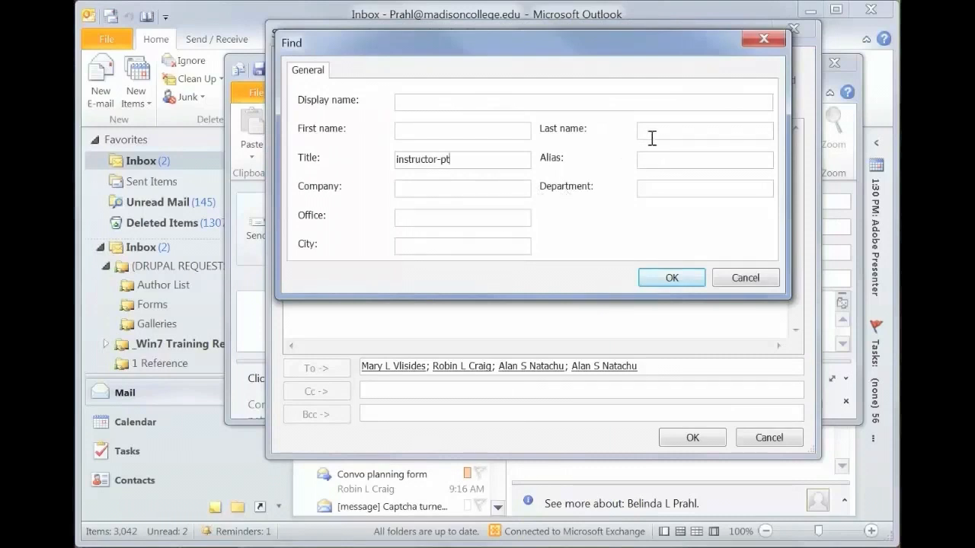
{"action": "type", "text": "truax"}
{"action": "left_click", "coordinate": [671, 278]}
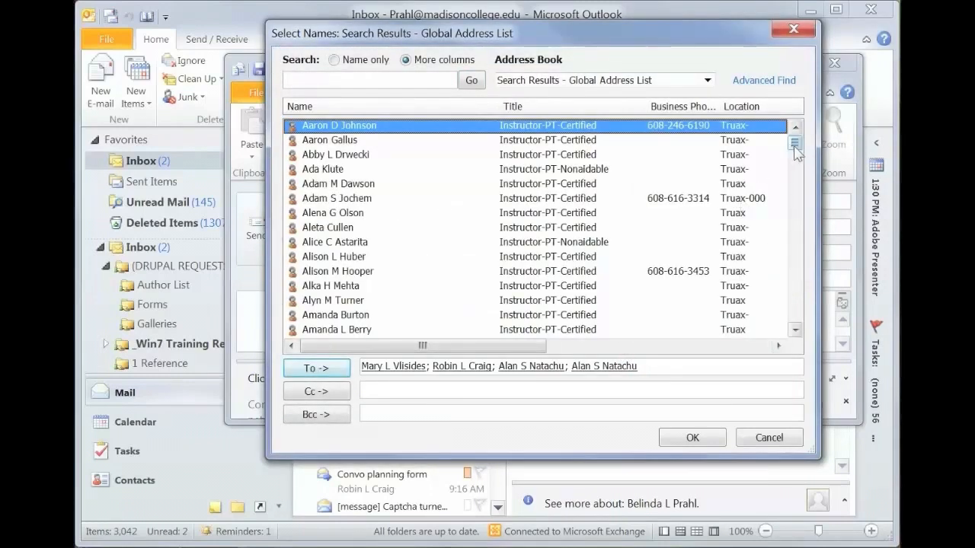
{"action": "left_click", "coordinate": [796, 151]}
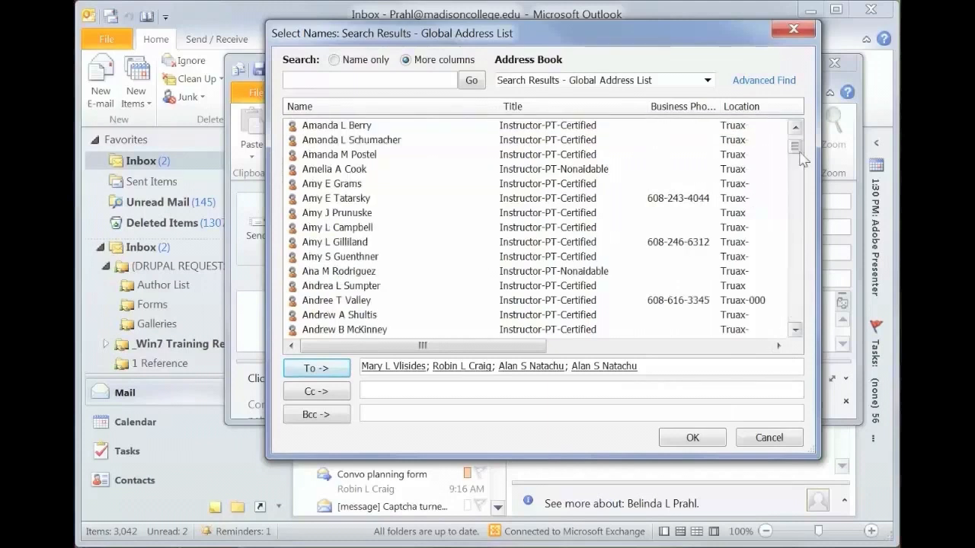
- Add all the people in the search results through the end of the list as Cc recipients, and cancel the name selection
{"action": "left_click_drag", "start_coordinate": [795, 152], "coordinate": [796, 316]}
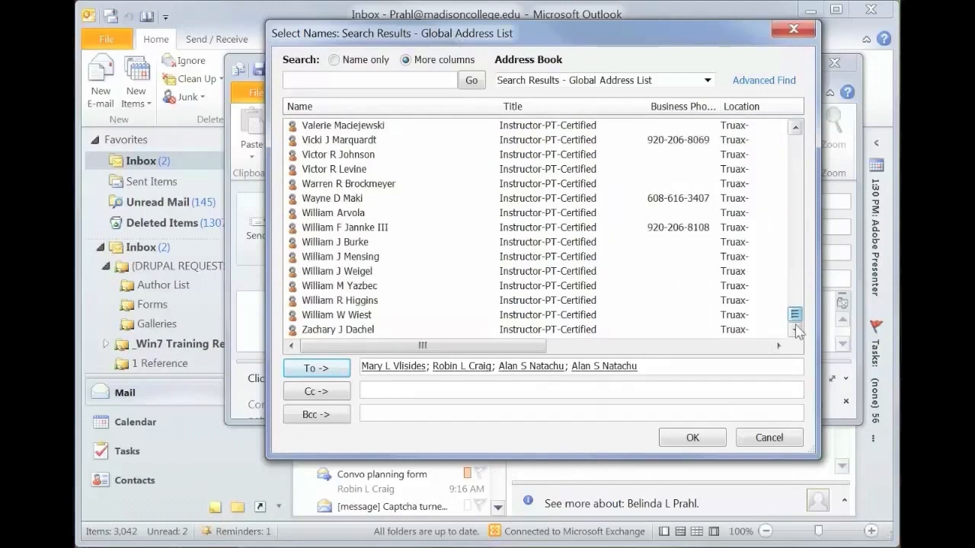
{"action": "left_click", "coordinate": [360, 332], "text": "shift"}
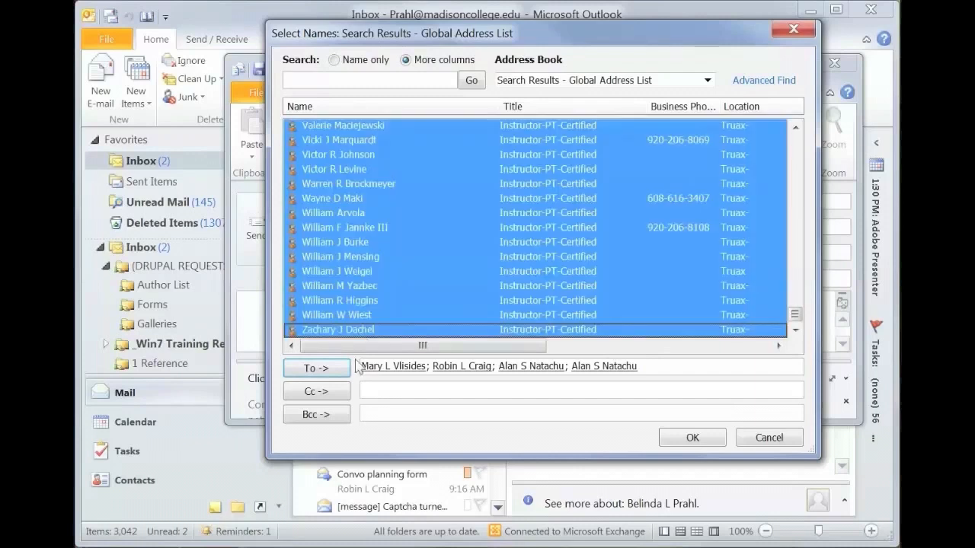
{"action": "left_click", "coordinate": [332, 395]}
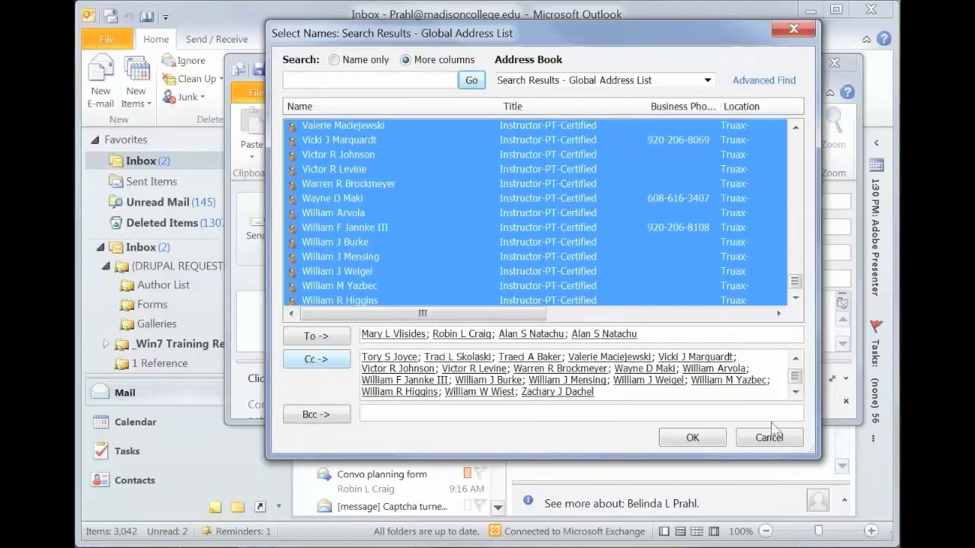
{"action": "left_click", "coordinate": [790, 439]}
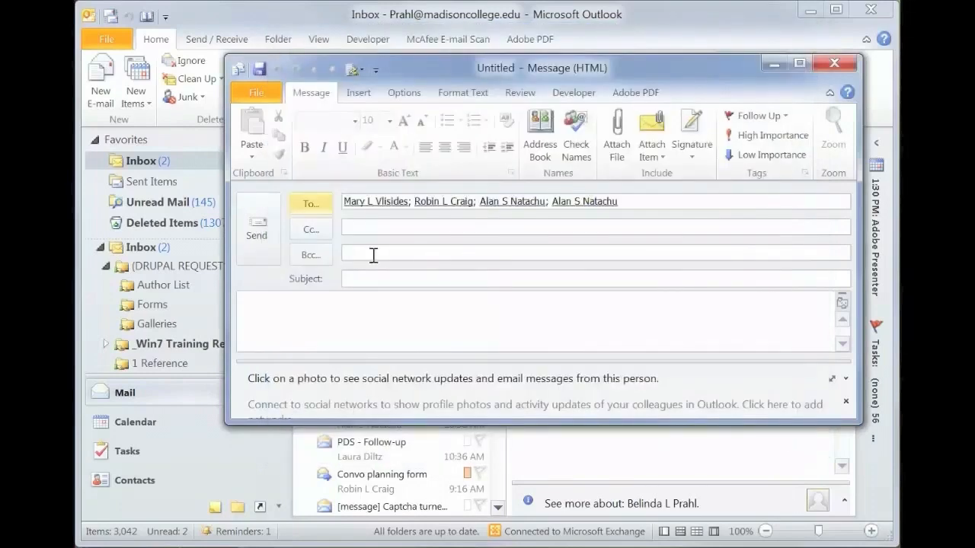
- Review the Advanced Find search fields for the address list, and close the search form and the name selection
{"action": "left_click", "coordinate": [311, 204]}
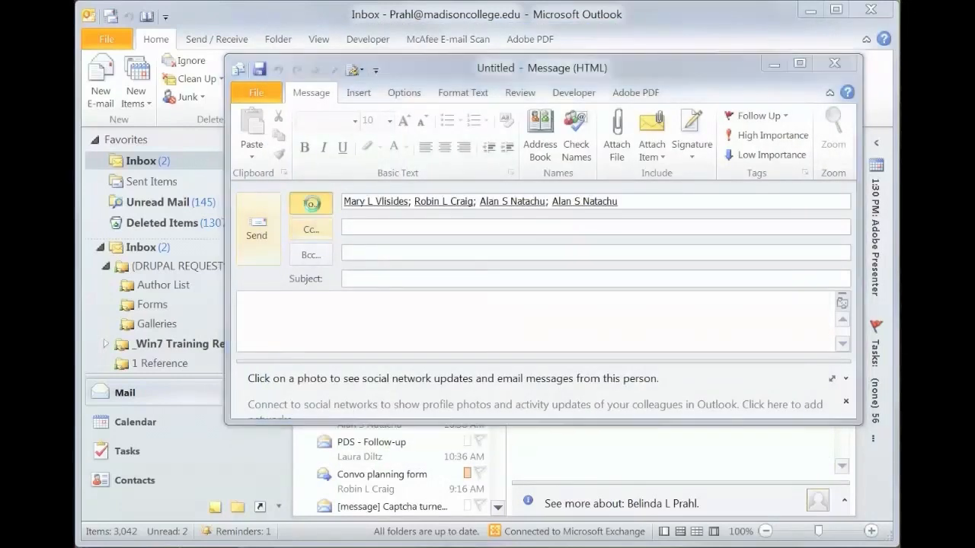
{"action": "left_click", "coordinate": [760, 82]}
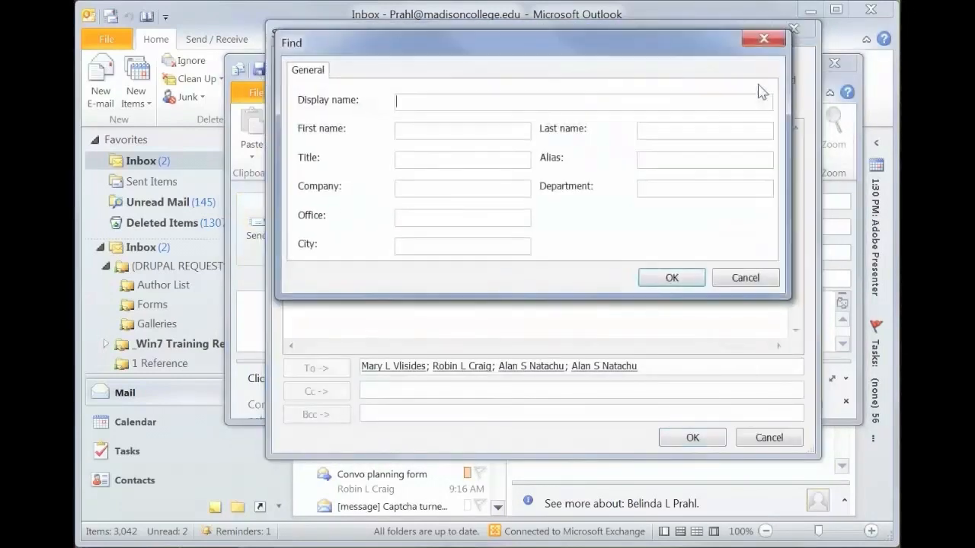
{"action": "left_click", "coordinate": [762, 38]}
{"action": "left_click", "coordinate": [789, 34]}
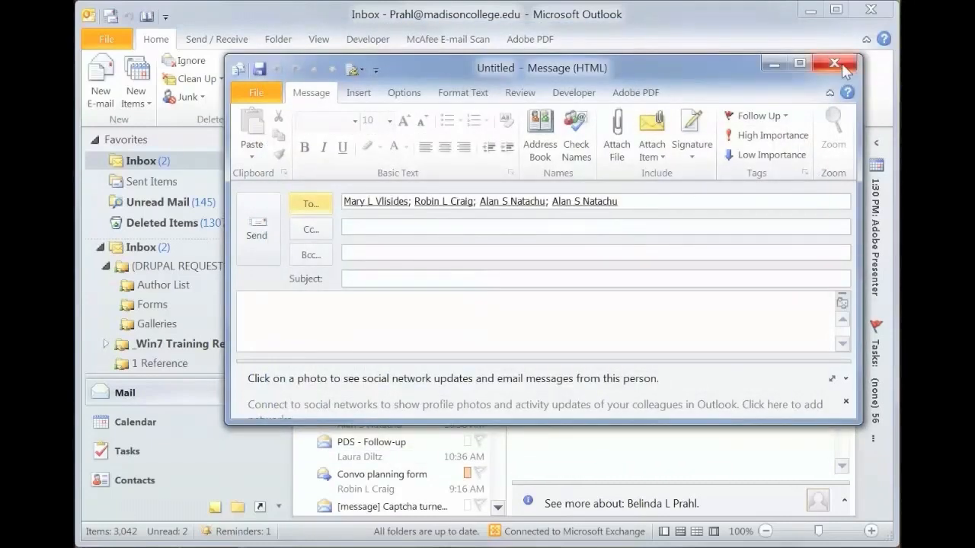
- View the contact card of the last To recipient, highlight the department entry, and close the card
{"action": "mouse_move", "coordinate": [571, 202]}
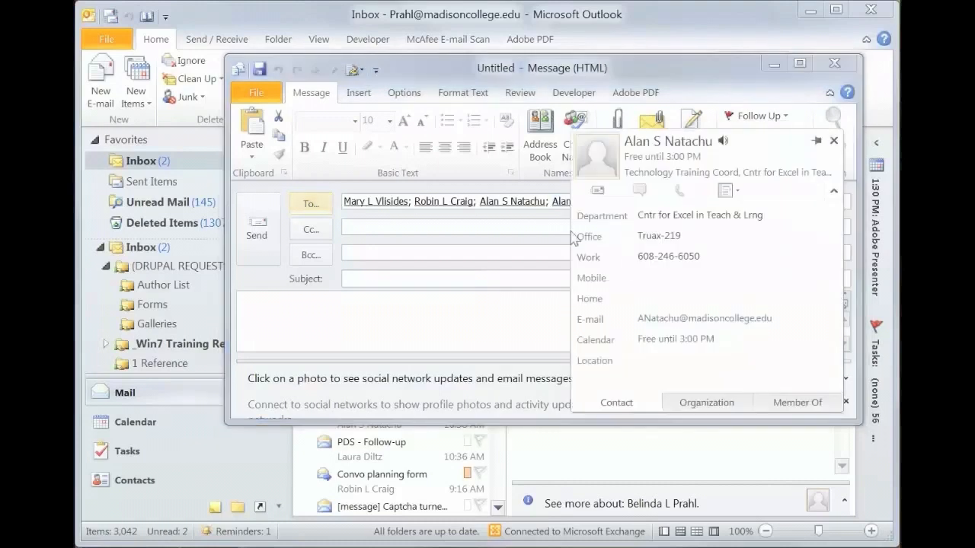
{"action": "left_click_drag", "start_coordinate": [637, 216], "coordinate": [773, 228]}
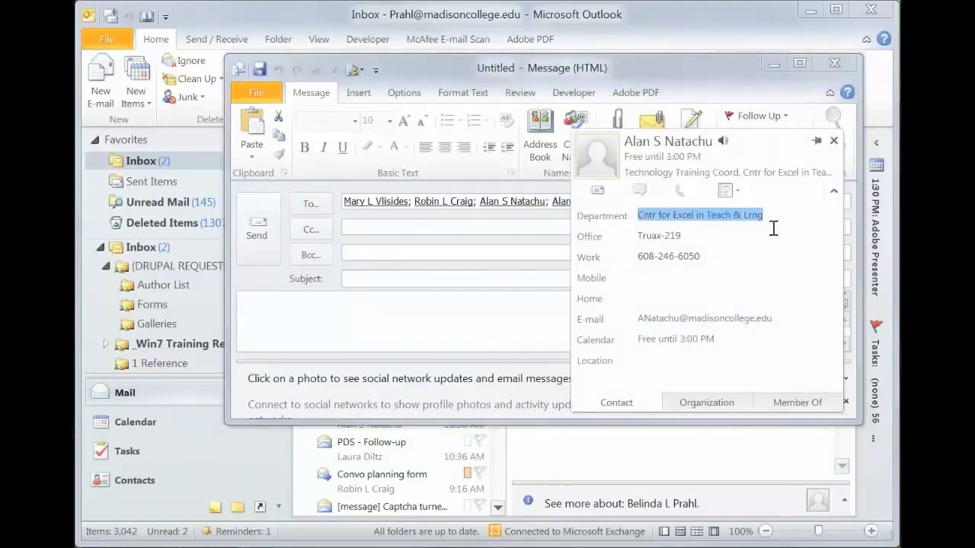
{"action": "left_click_drag", "start_coordinate": [648, 212], "coordinate": [730, 272]}
{"action": "left_click_drag", "start_coordinate": [647, 223], "coordinate": [656, 222]}
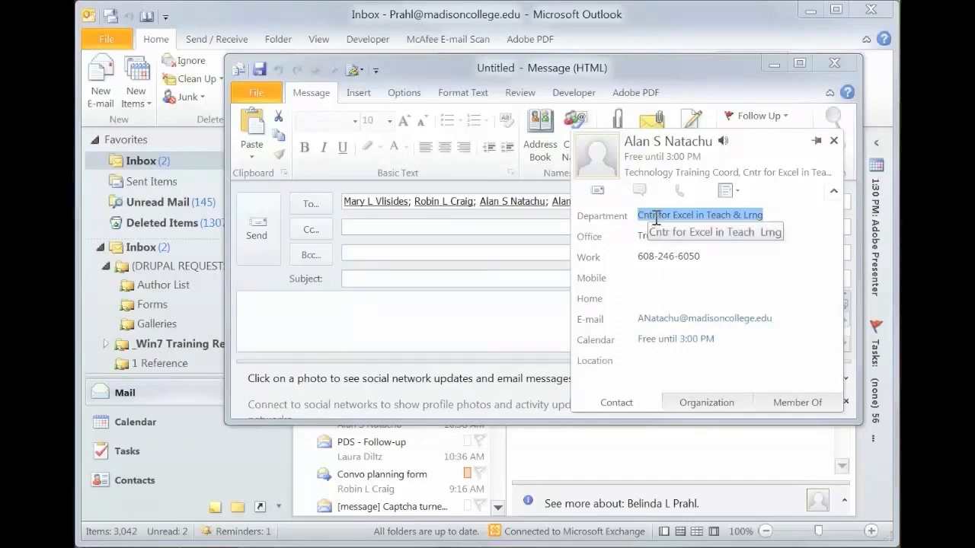
{"action": "left_click", "coordinate": [834, 142]}
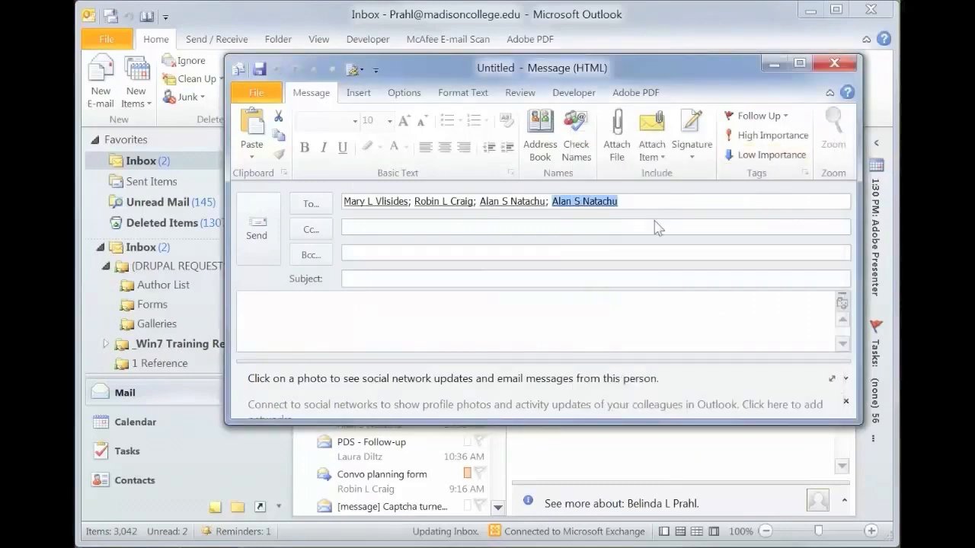
- Close the unsent message and highlight the Ctrl + K / Check names line in the Topics for Video message
{"action": "left_click", "coordinate": [833, 67]}
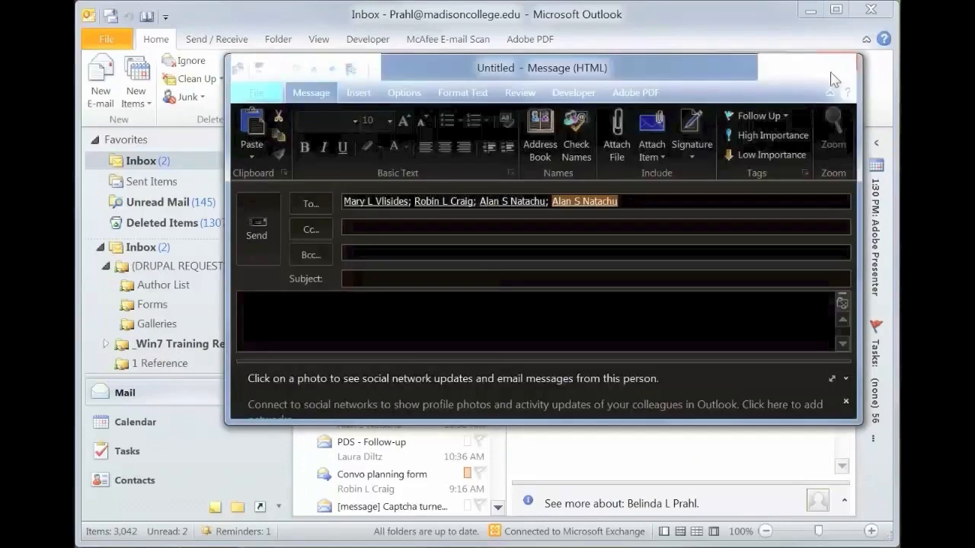
{"action": "left_click", "coordinate": [507, 309]}
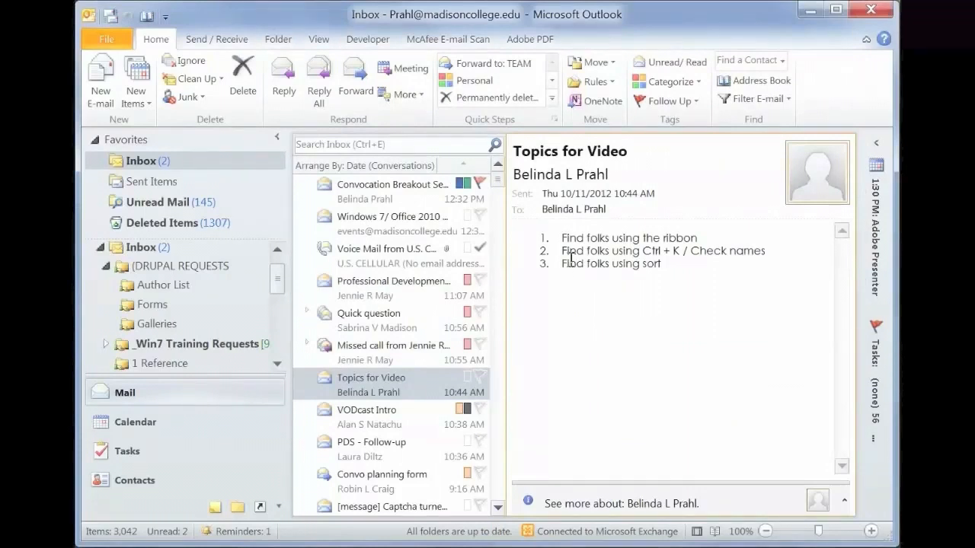
{"action": "left_click_drag", "start_coordinate": [564, 252], "coordinate": [741, 264]}
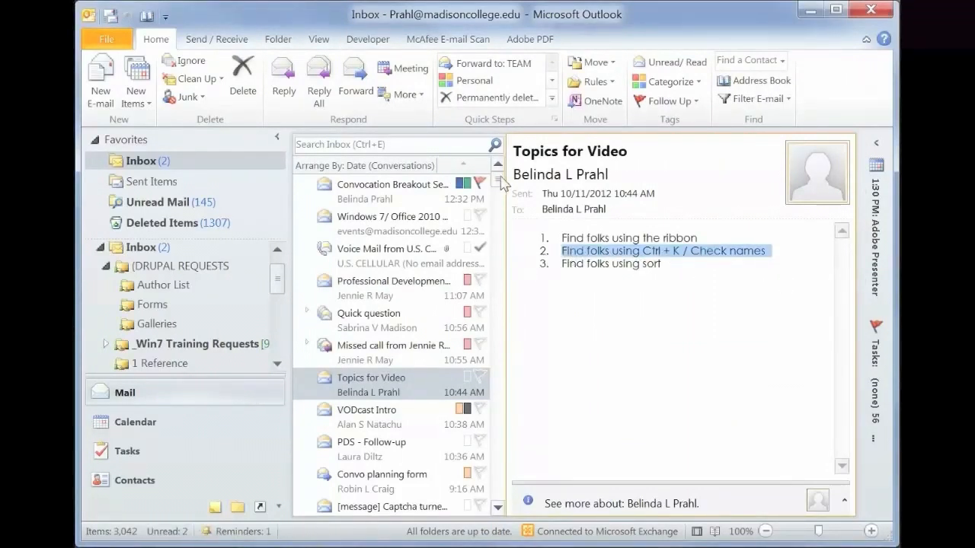
- Arrange the Inbox messages by From
{"action": "scroll", "coordinate": [498, 176], "scroll_direction": "up", "scroll_amount": 3}
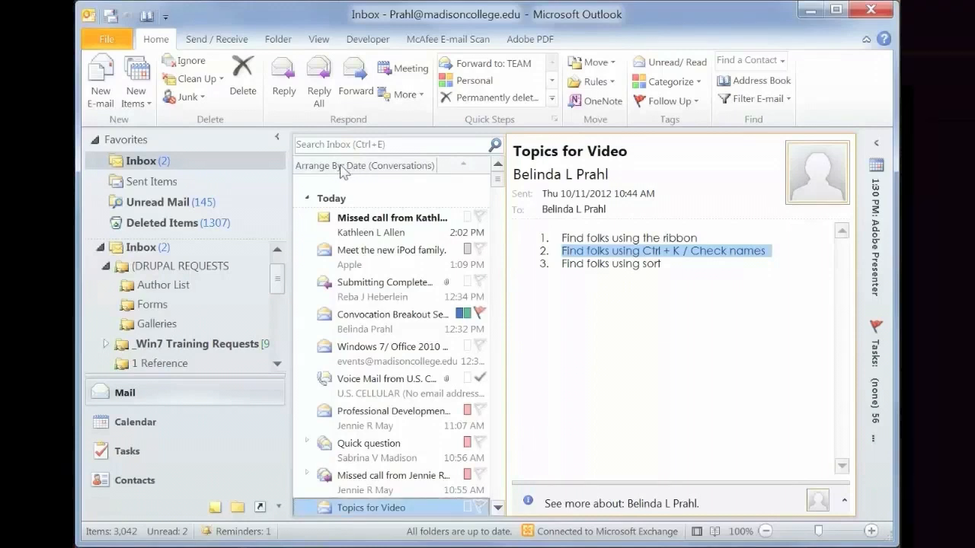
{"action": "left_click", "coordinate": [344, 166]}
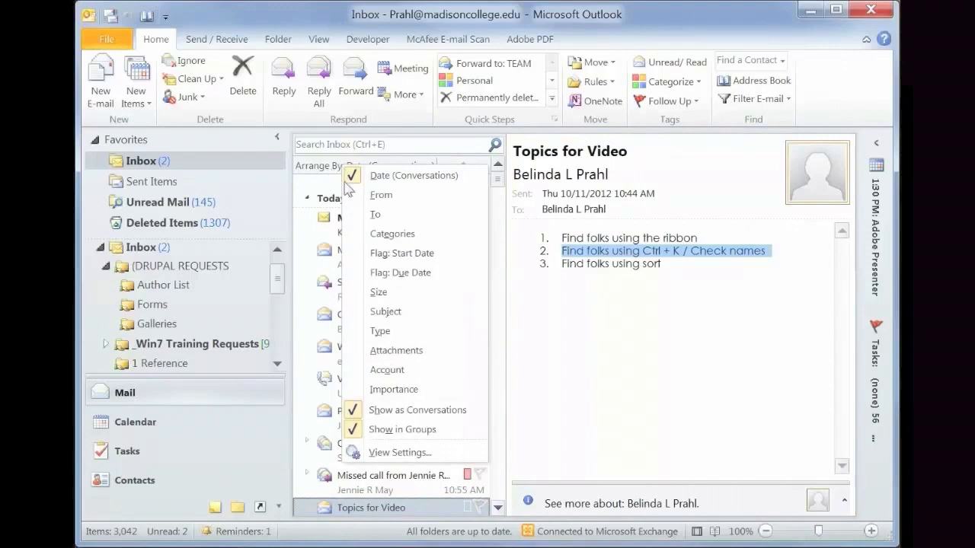
{"action": "left_click", "coordinate": [370, 196]}
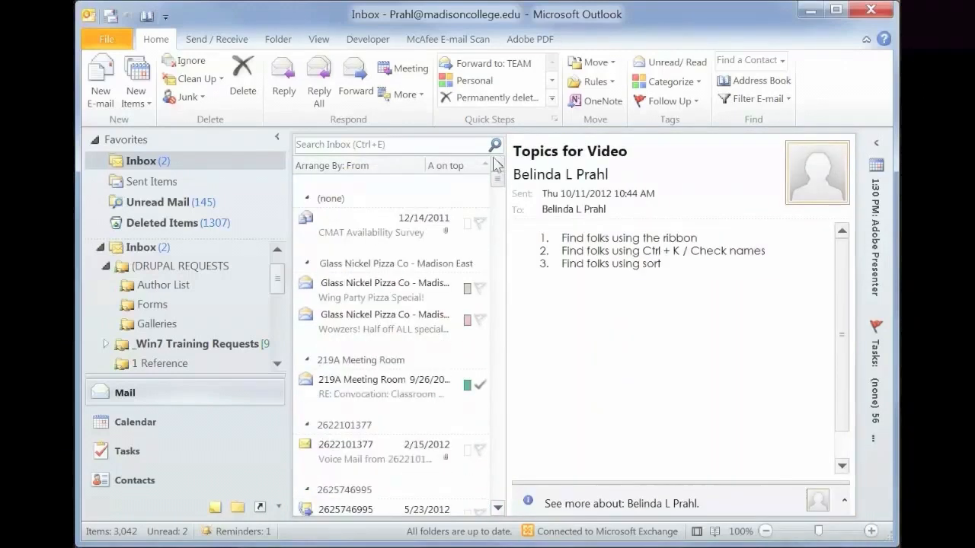
- Collapse all the sender groups in the Inbox list
{"action": "right_click", "coordinate": [366, 198]}
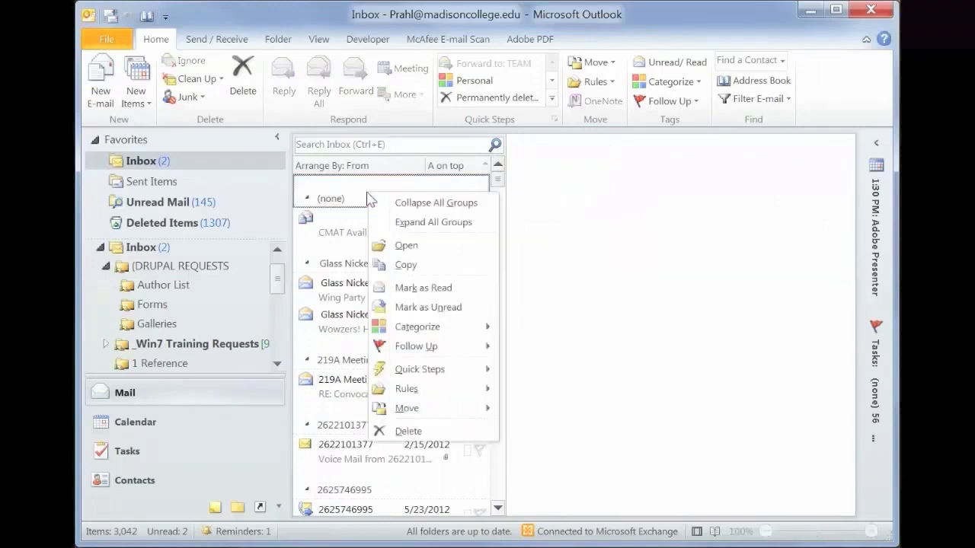
{"action": "left_click", "coordinate": [335, 272]}
{"action": "left_click", "coordinate": [380, 268]}
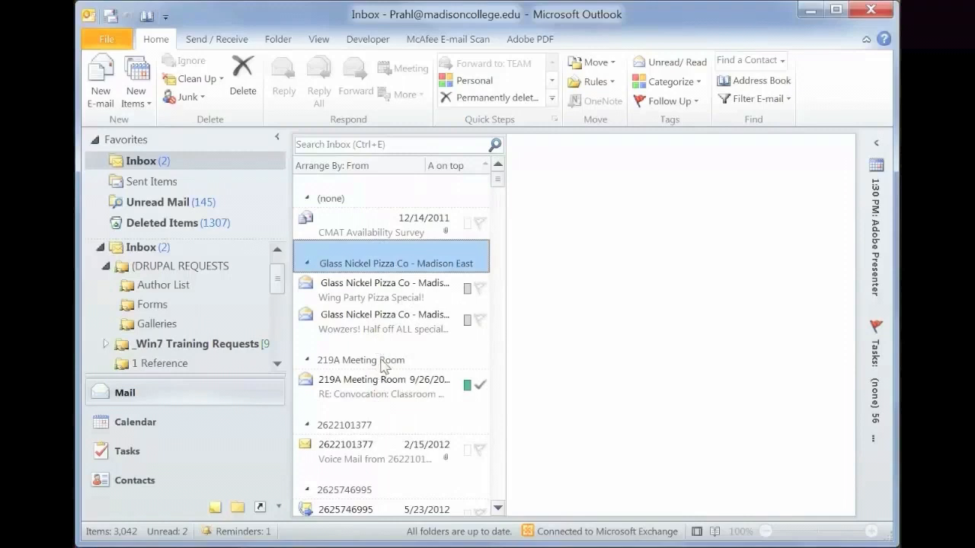
{"action": "left_click", "coordinate": [376, 362]}
{"action": "left_click", "coordinate": [380, 265]}
{"action": "right_click", "coordinate": [379, 265]}
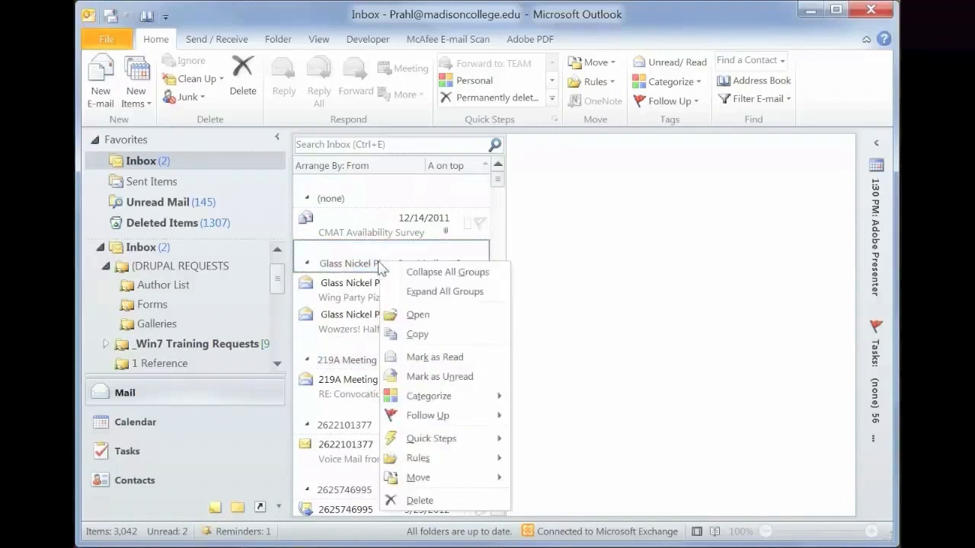
{"action": "left_click", "coordinate": [400, 272]}
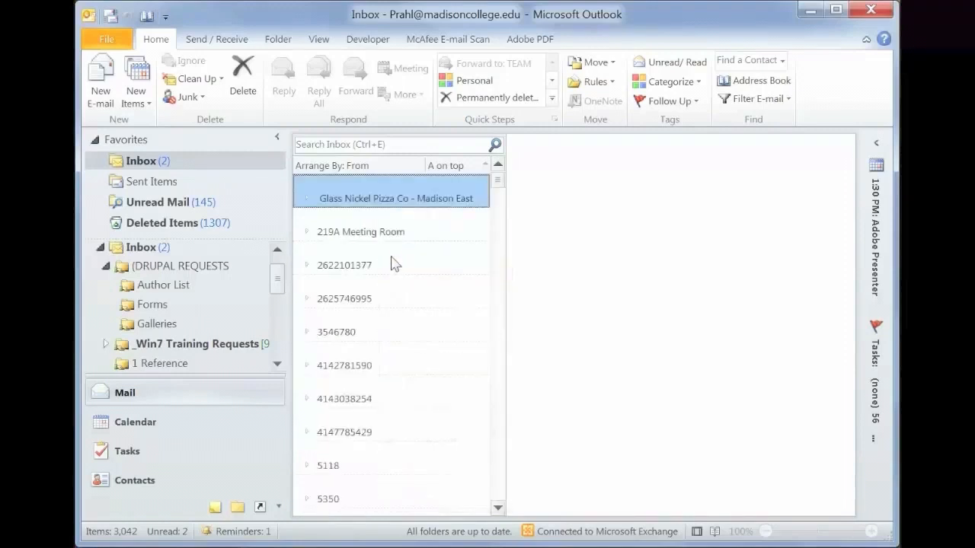
- Expand the group of the sender of Topics for Video and display that message
{"action": "scroll", "coordinate": [404, 315], "scroll_direction": "down", "scroll_amount": 4}
{"action": "scroll", "coordinate": [406, 315], "scroll_direction": "down", "scroll_amount": 15}
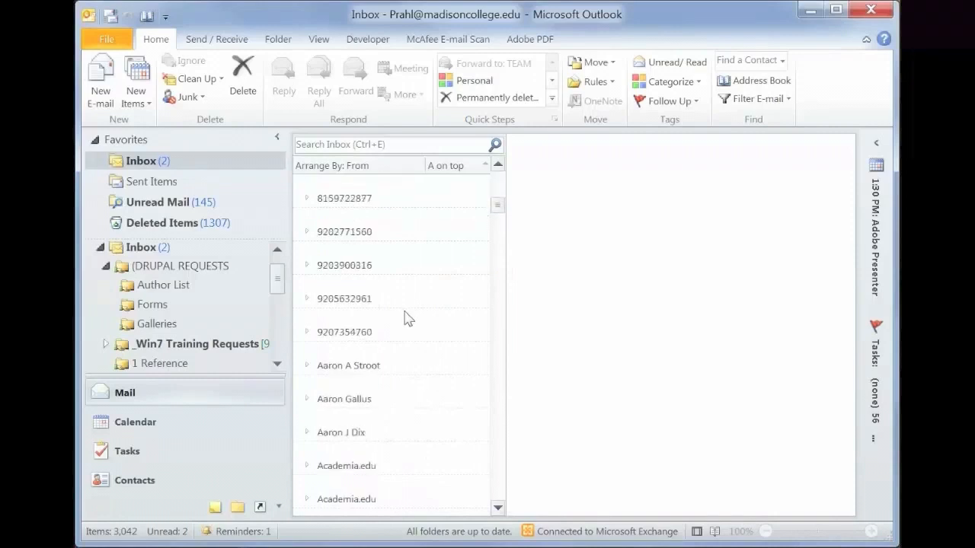
{"action": "scroll", "coordinate": [409, 315], "scroll_direction": "down", "scroll_amount": 8}
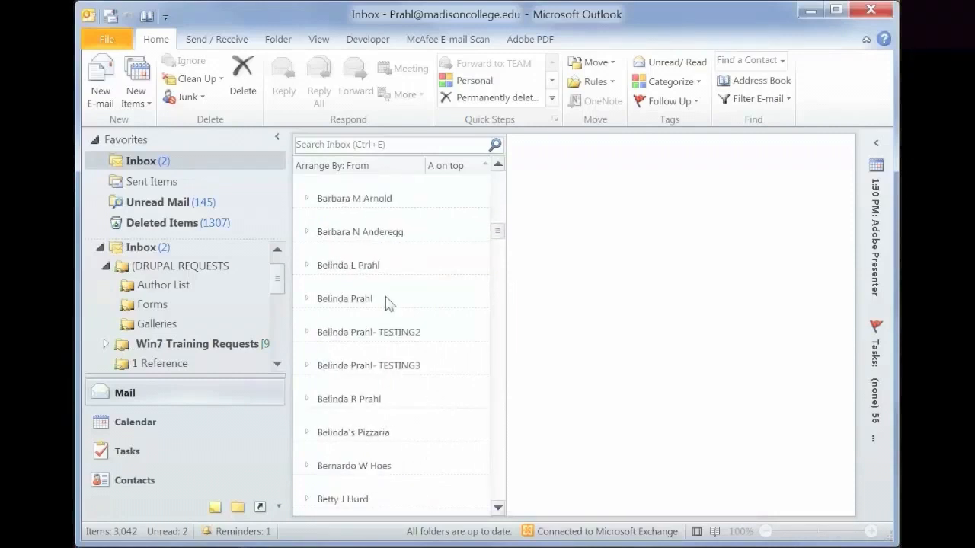
{"action": "left_click", "coordinate": [388, 271]}
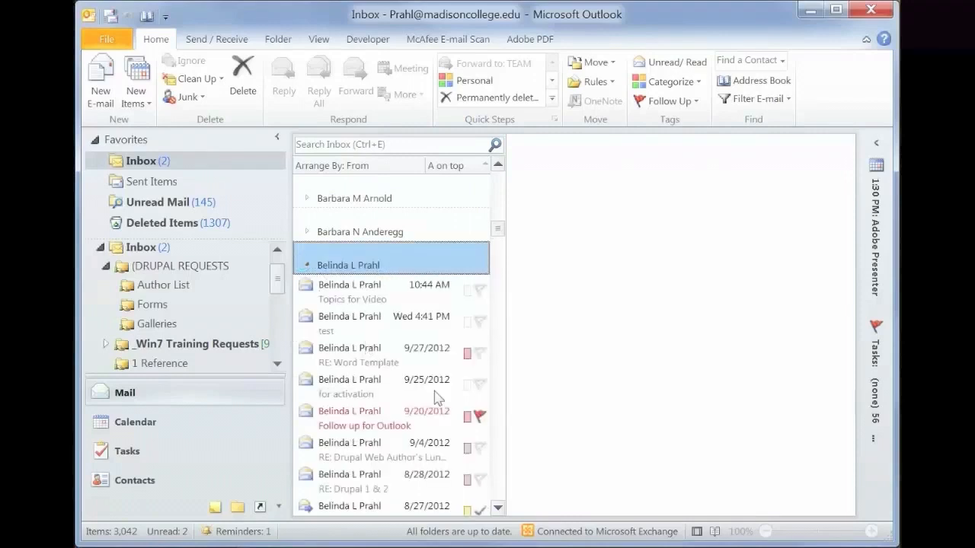
{"action": "left_click", "coordinate": [403, 295]}
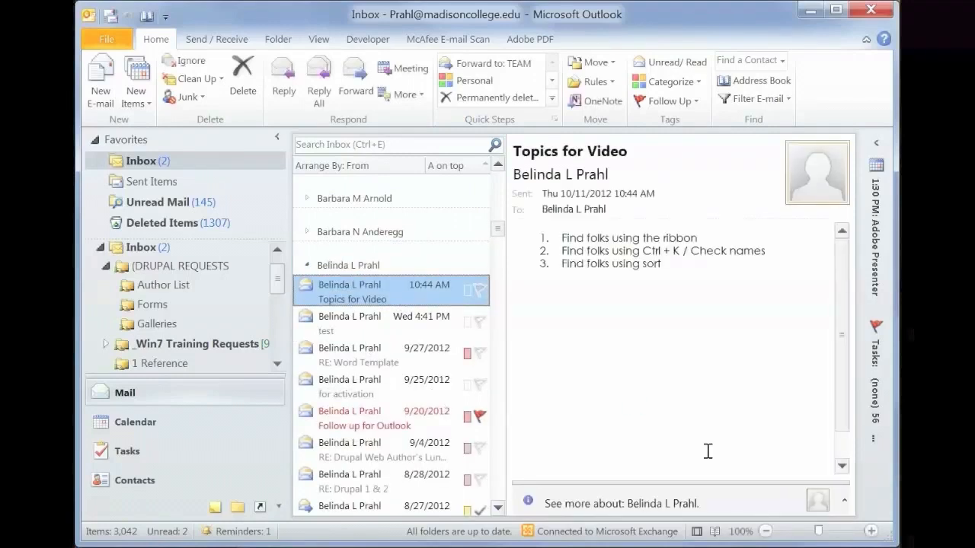